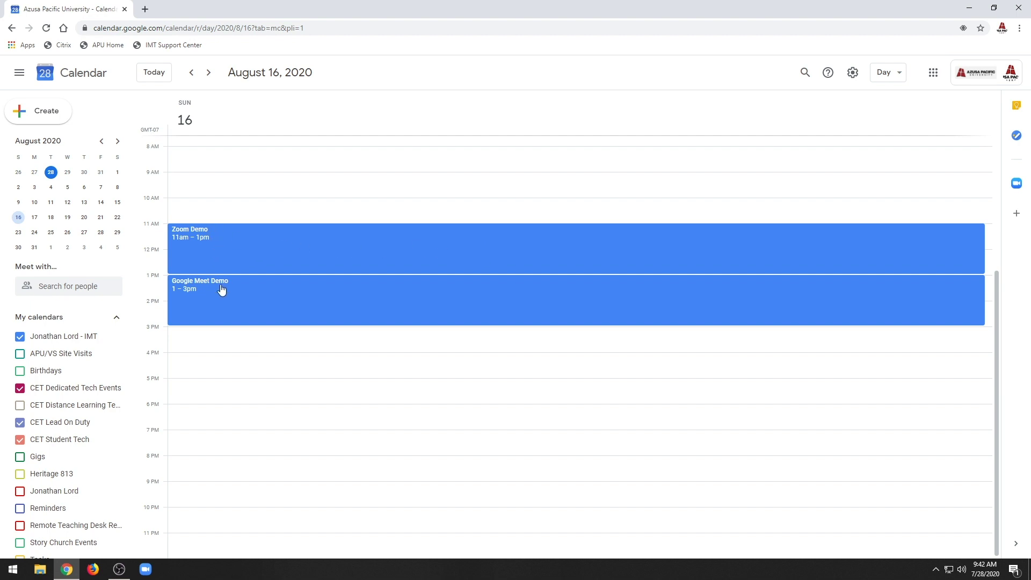
Join the Zoom Demo meeting from its calendar link with computer audio, window maximized
left_click(374, 247)
left_click(457, 295)
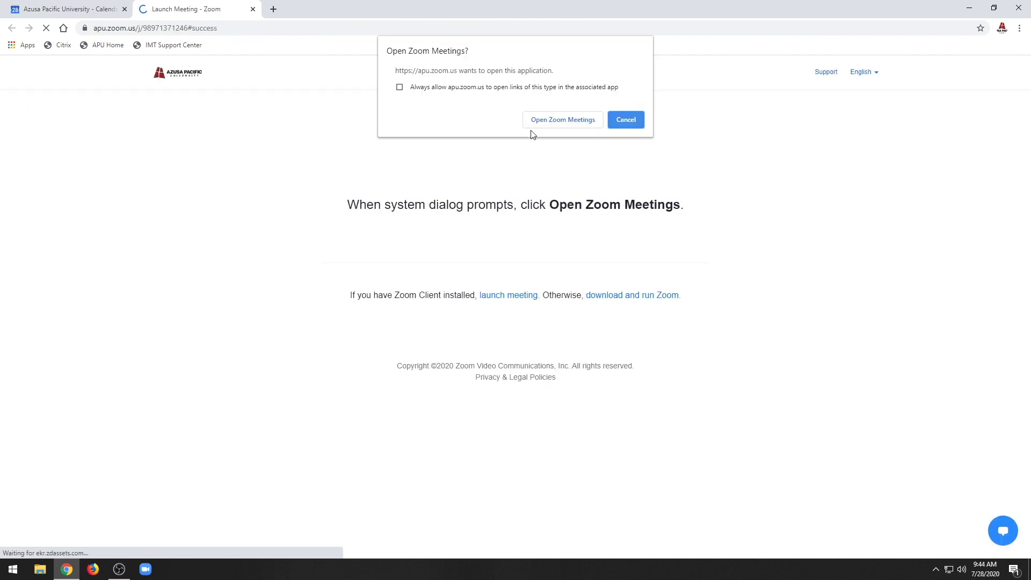
left_click(546, 117)
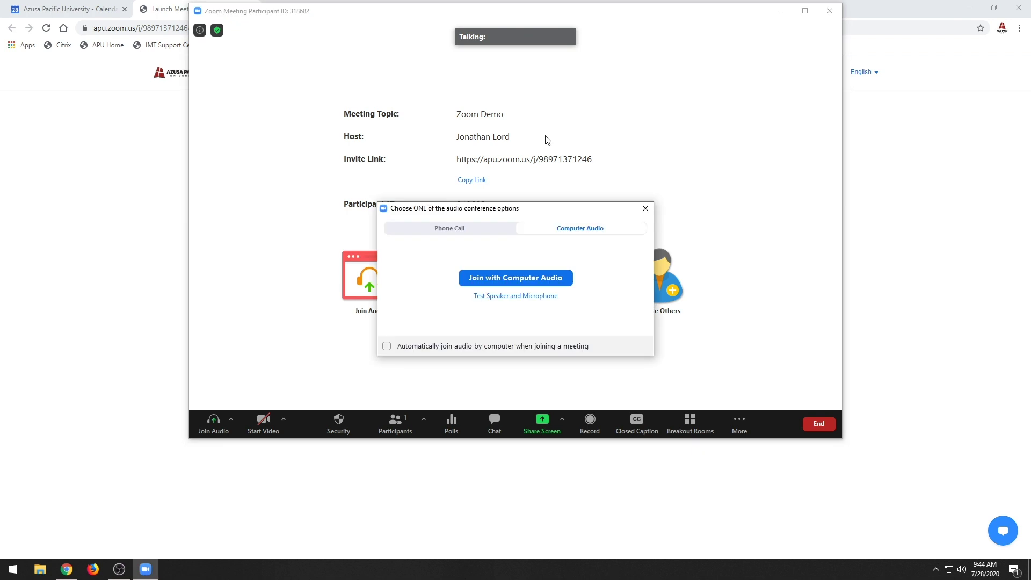
left_click(536, 276)
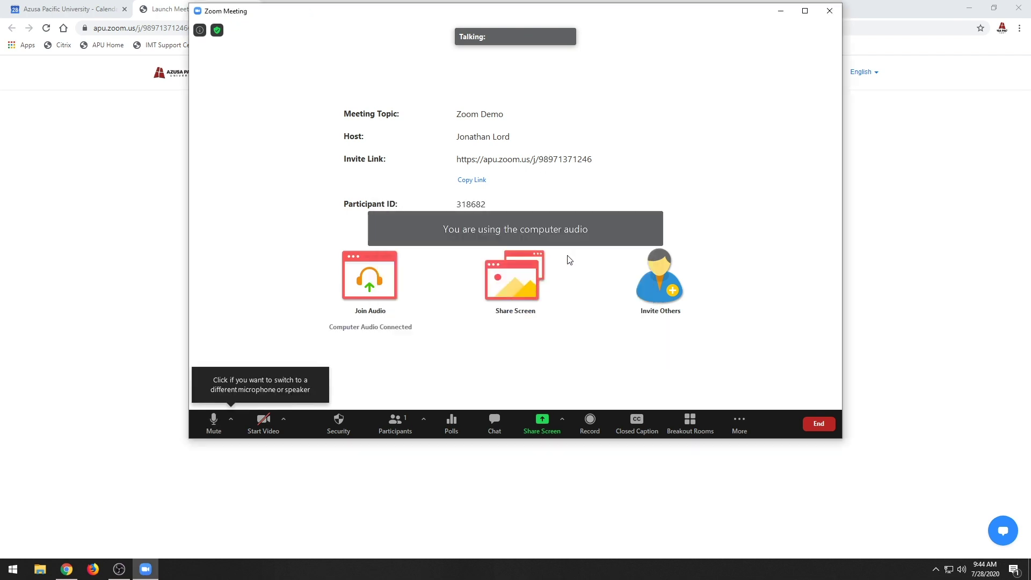
left_click(805, 11)
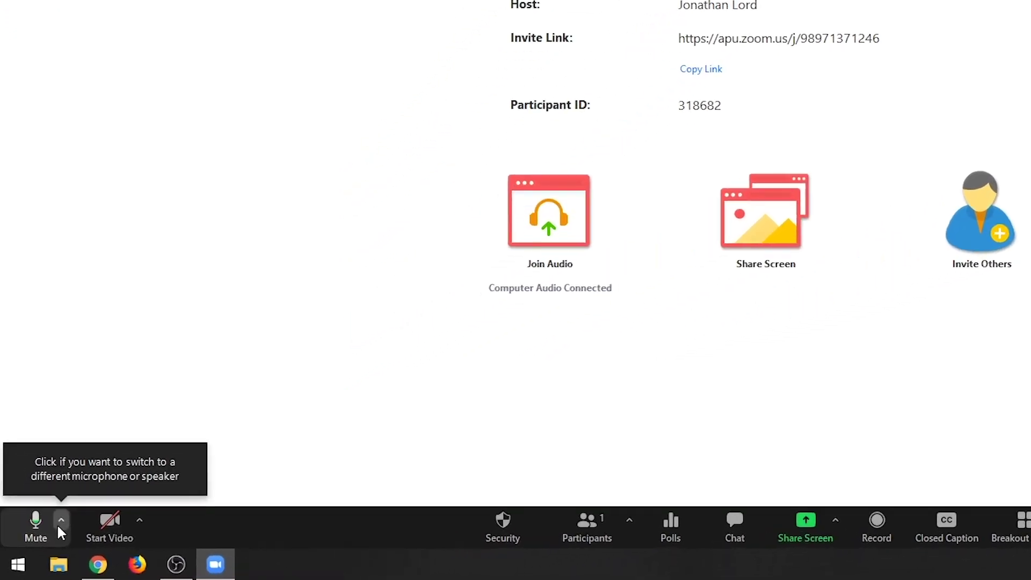
Keep the STEM WALL microphone and speakers and the Huddly GO camera, then start video
left_click(42, 538)
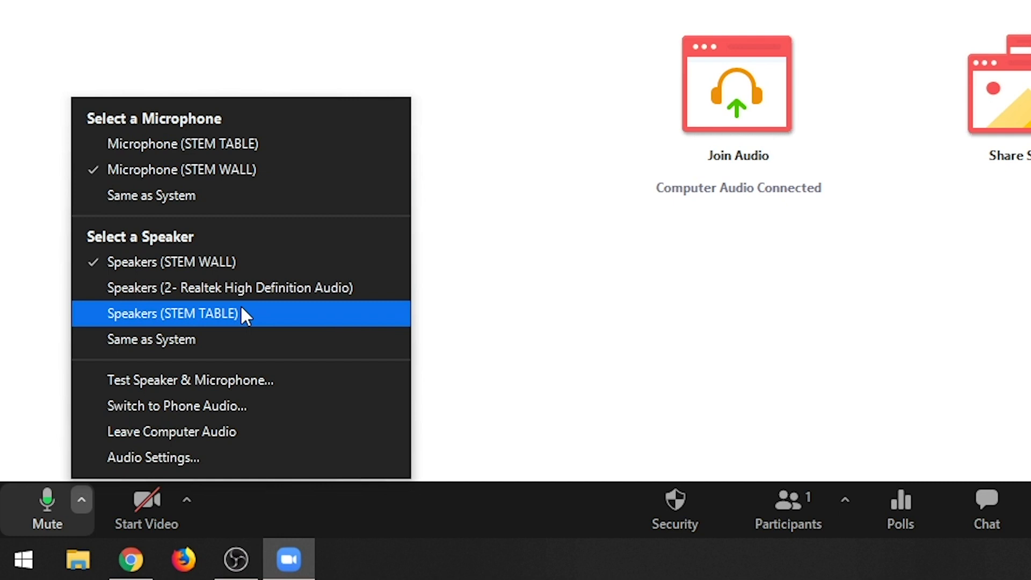
left_click(237, 508)
left_click(186, 501)
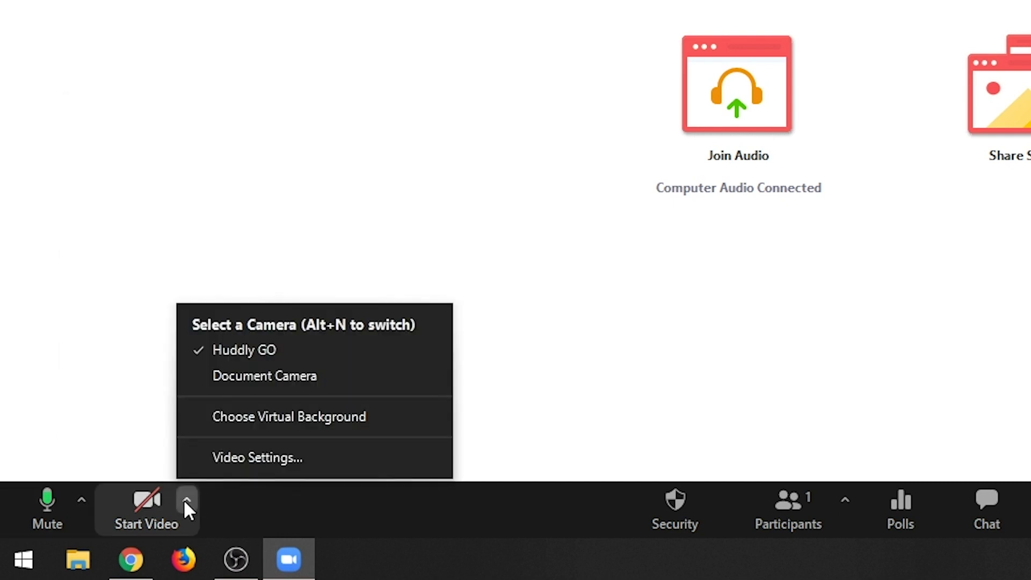
left_click(236, 348)
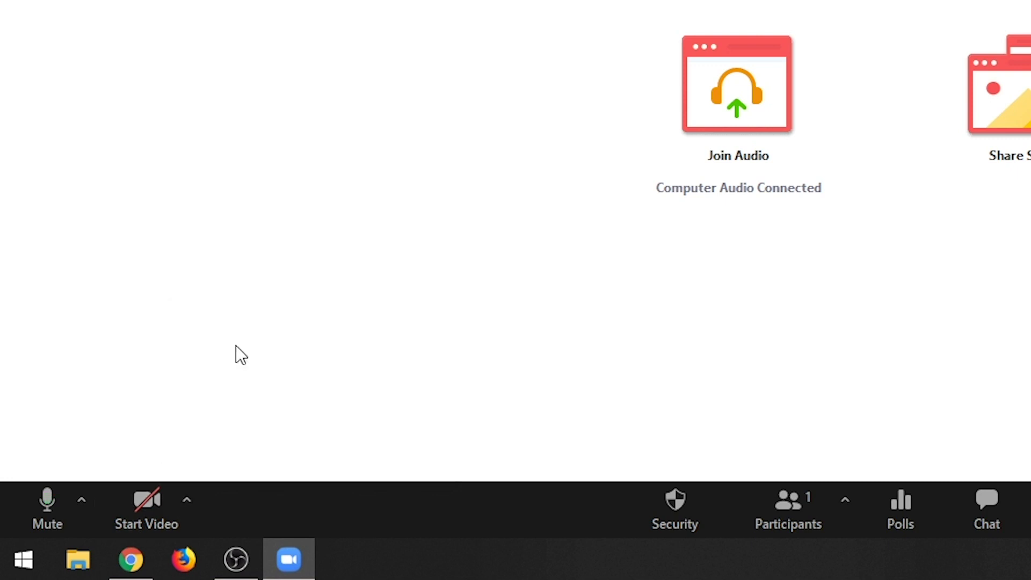
left_click(143, 501)
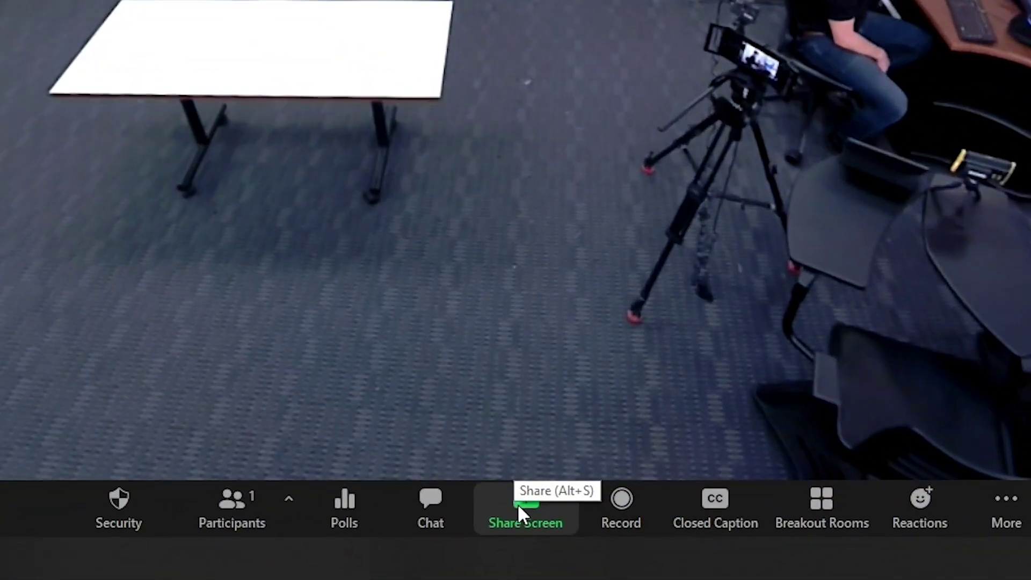
Share Content from 2nd Camera in Zoom, then join the Google Meet Demo call from Calendar
left_click(518, 508)
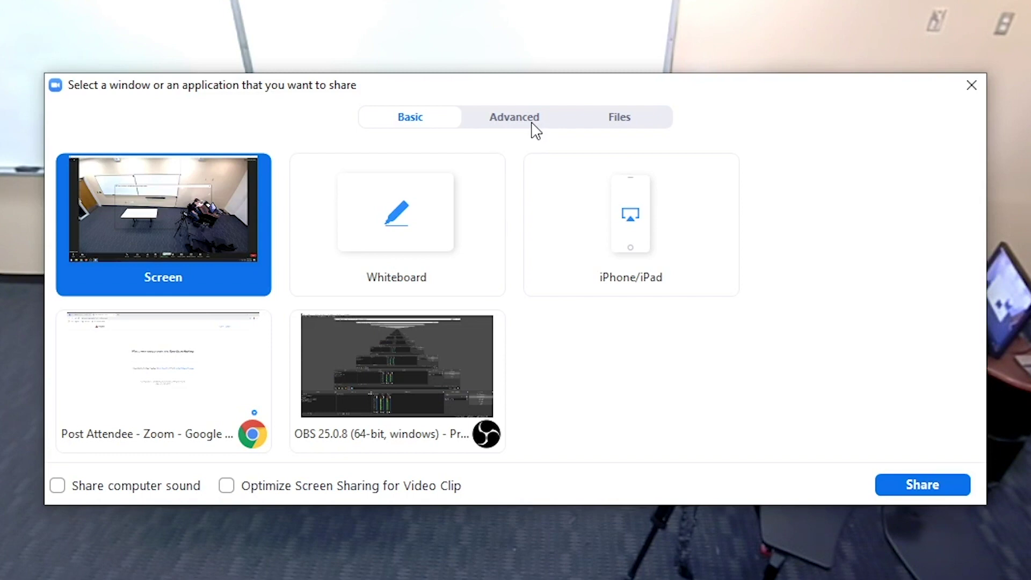
left_click(535, 129)
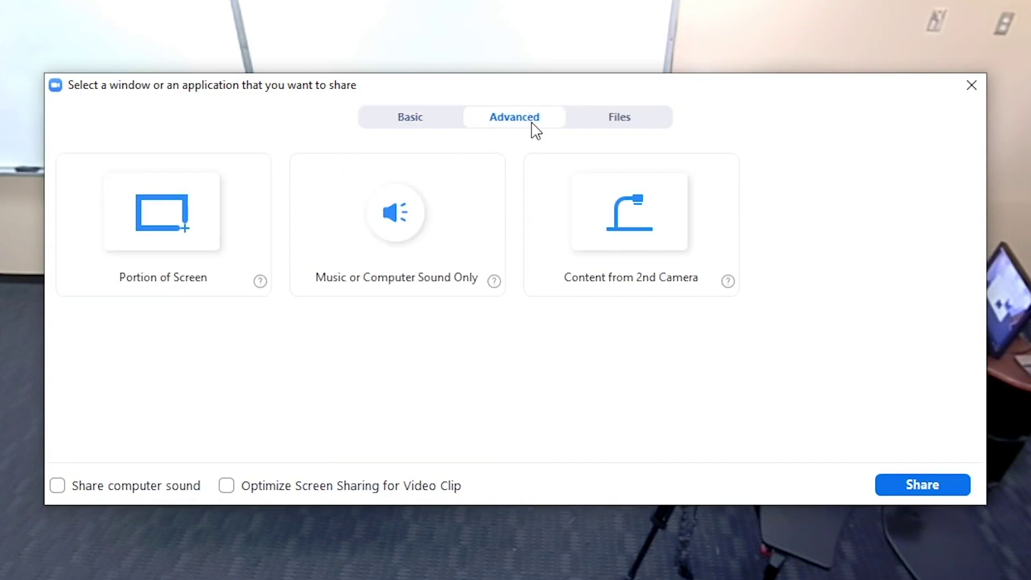
left_click(625, 235)
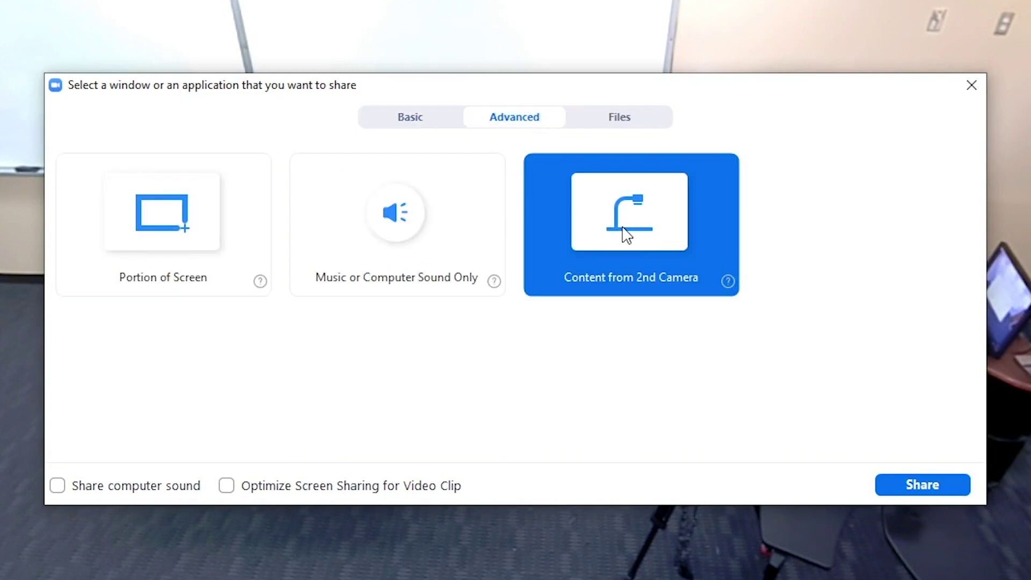
left_click(908, 485)
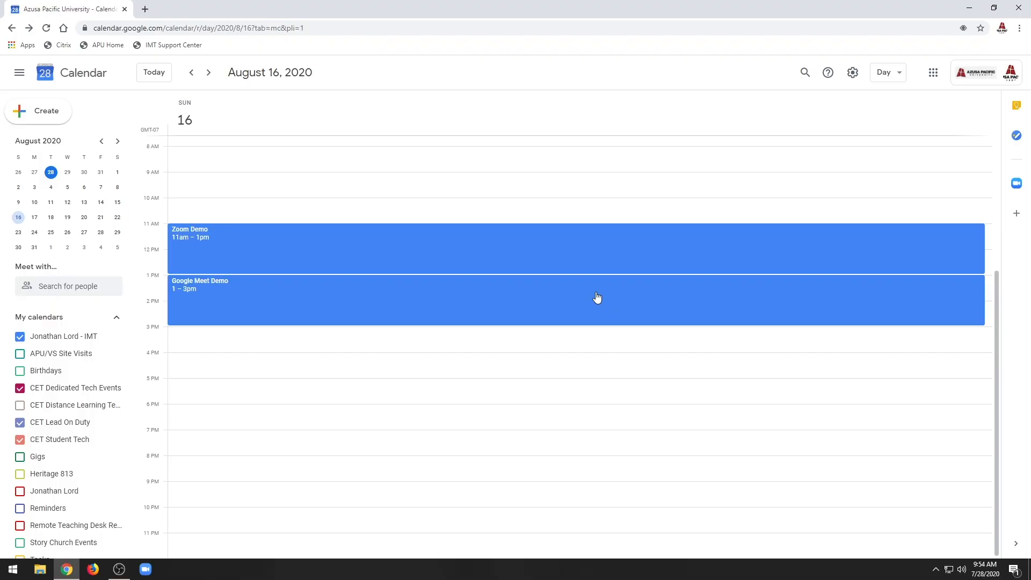
left_click(596, 297)
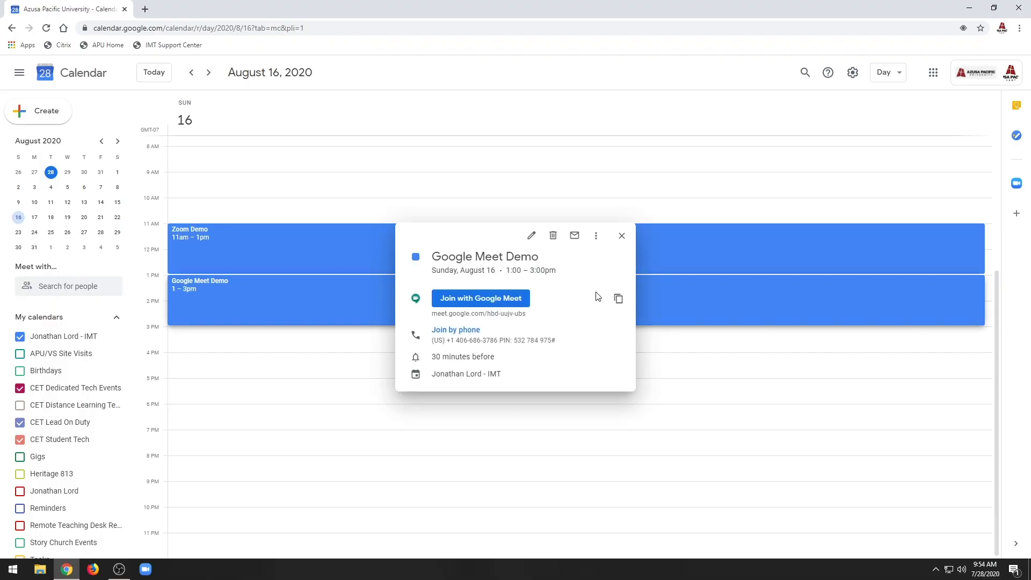
left_click(507, 301)
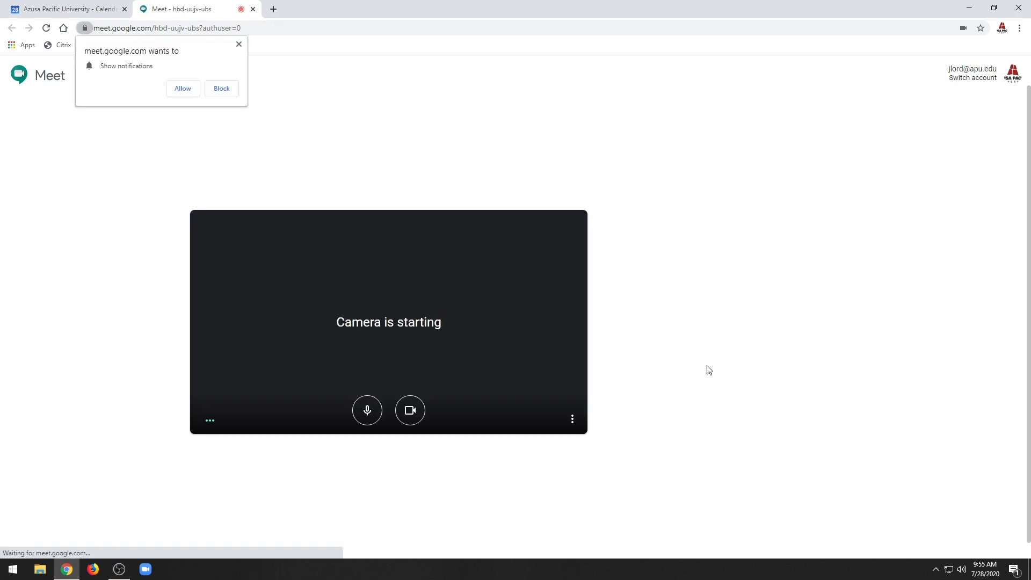
Enter the Meet call, dismiss the notification prompt, and keep the default microphone and speakers
left_click(690, 323)
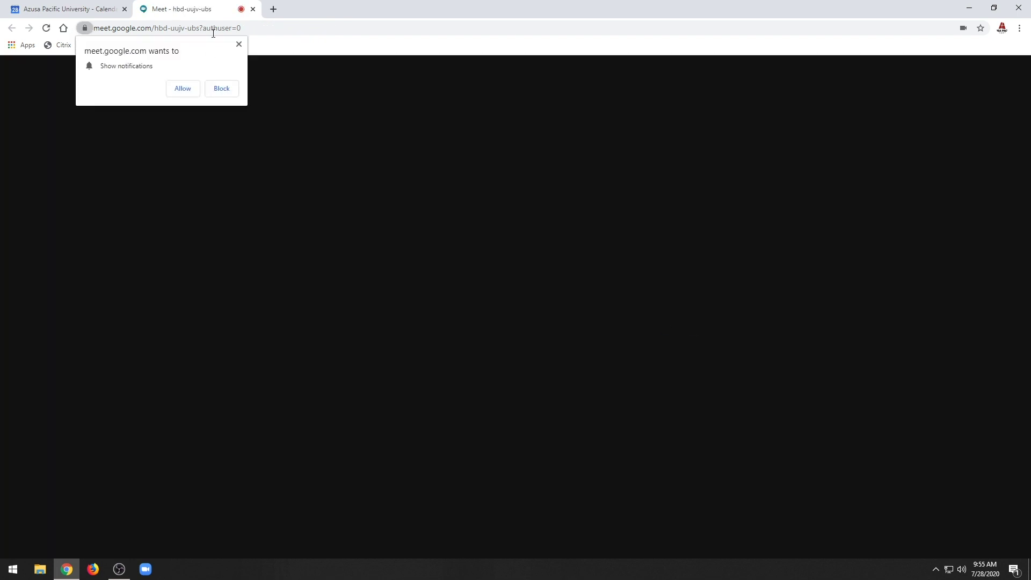
left_click(350, 104)
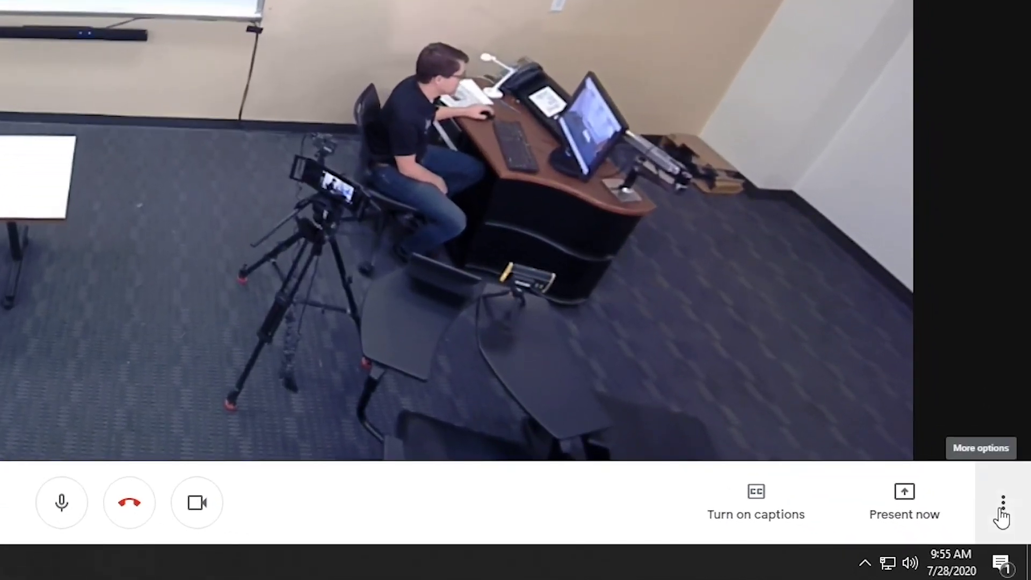
left_click(1000, 511)
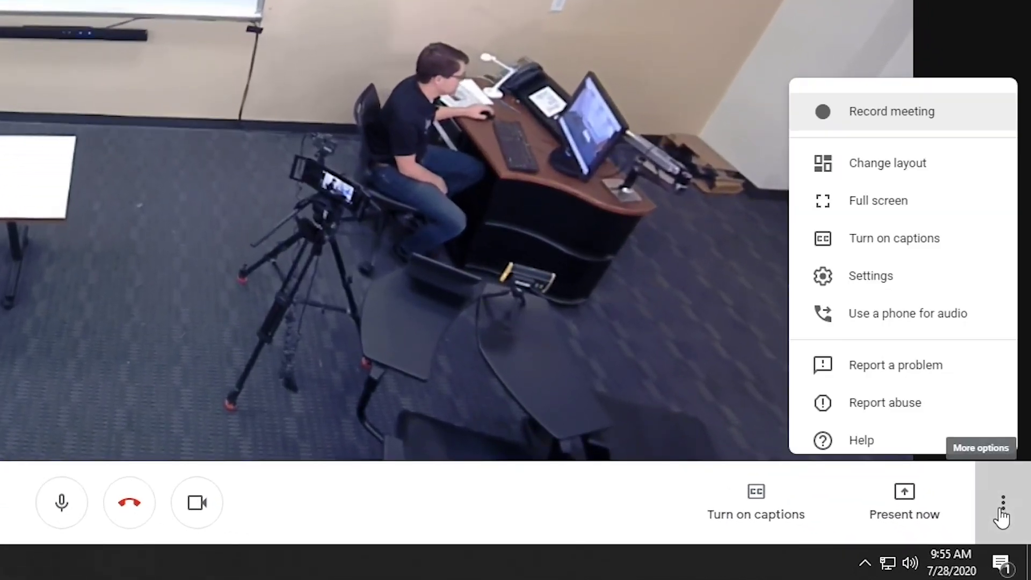
left_click(906, 248)
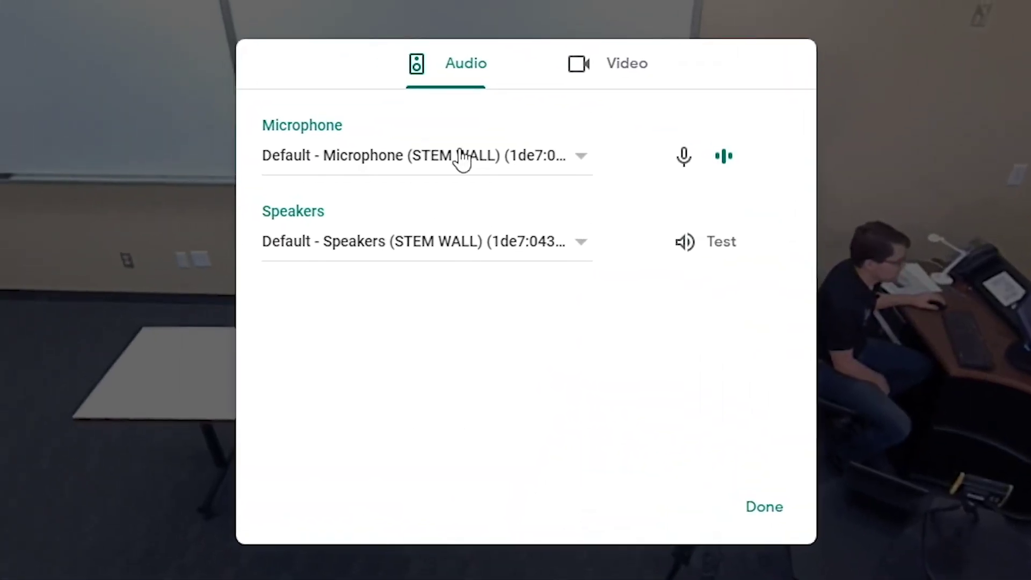
left_click(500, 166)
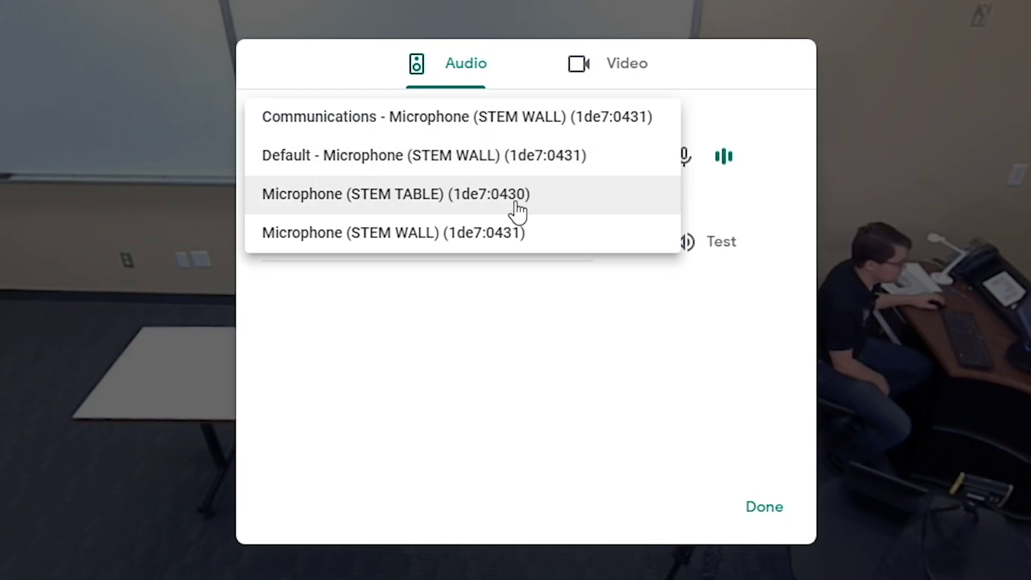
left_click(590, 475)
left_click(537, 251)
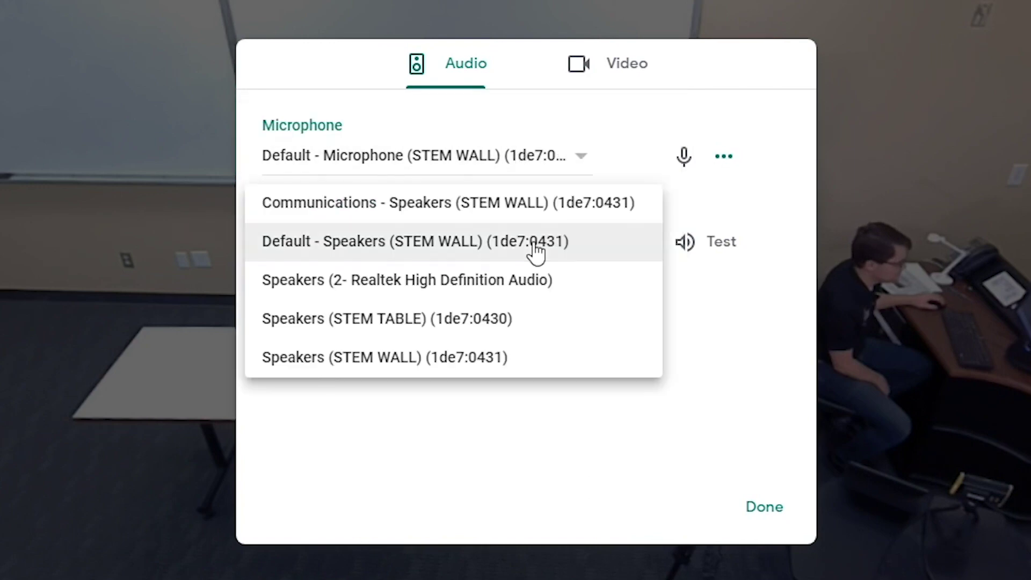
left_click(747, 412)
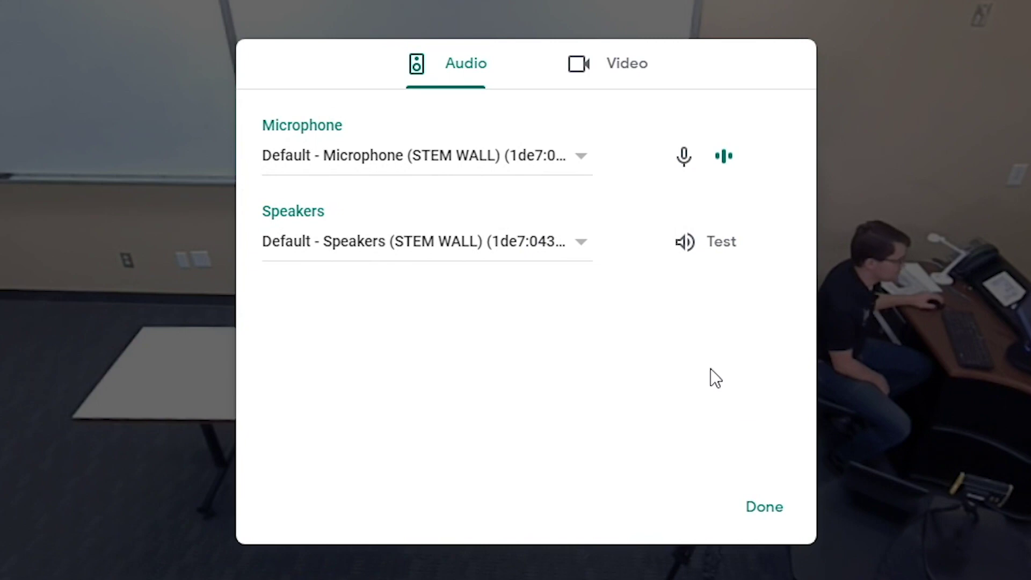
Keep Huddly GO and set send and receive resolution to High definition (720p)
left_click(623, 72)
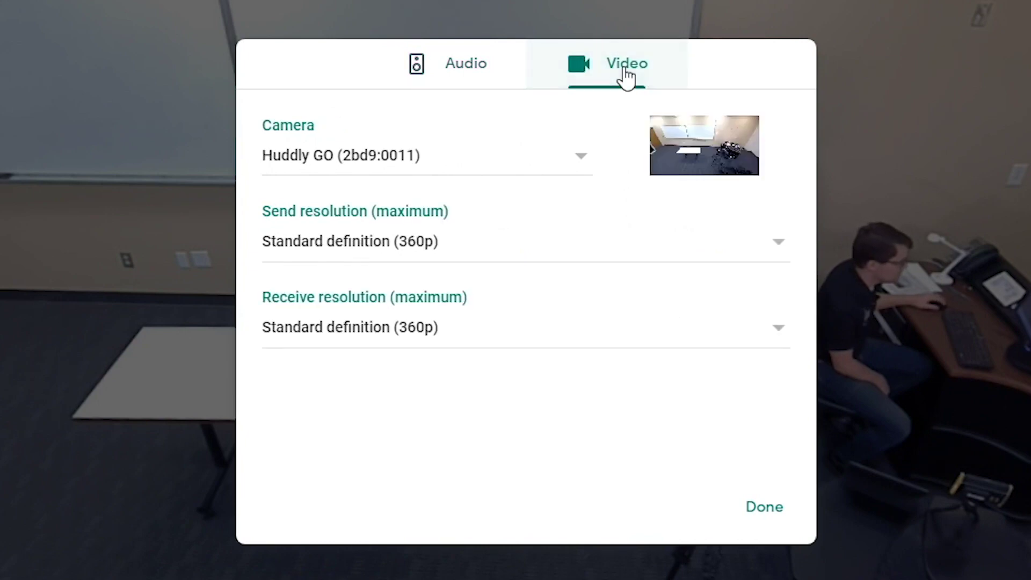
left_click(354, 161)
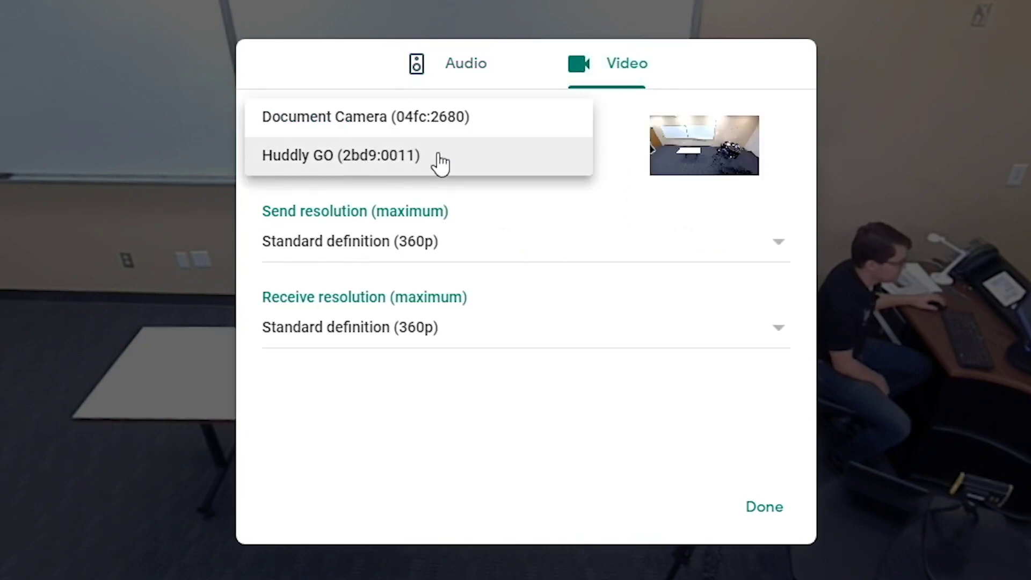
left_click(618, 159)
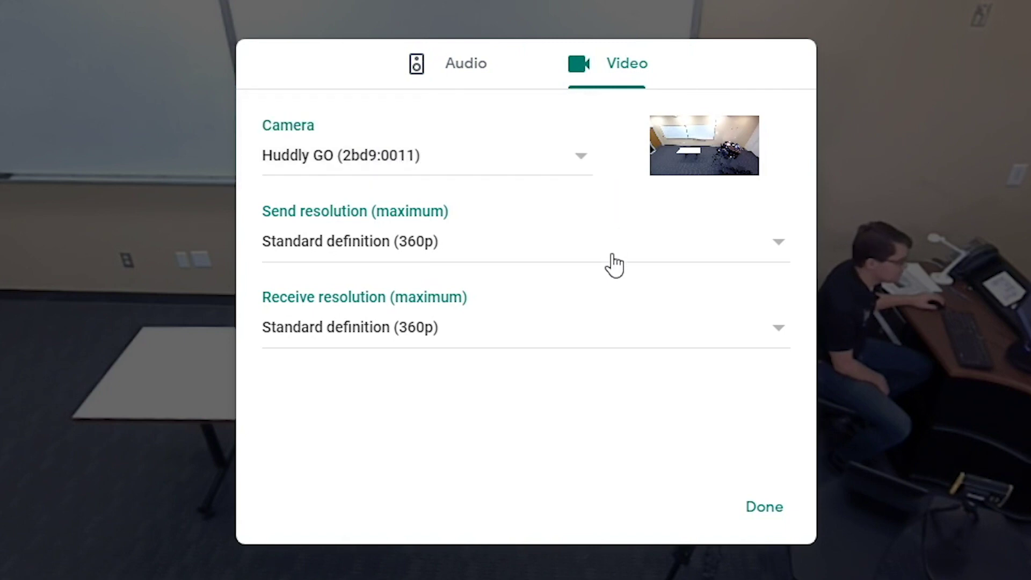
left_click(411, 241)
left_click(417, 211)
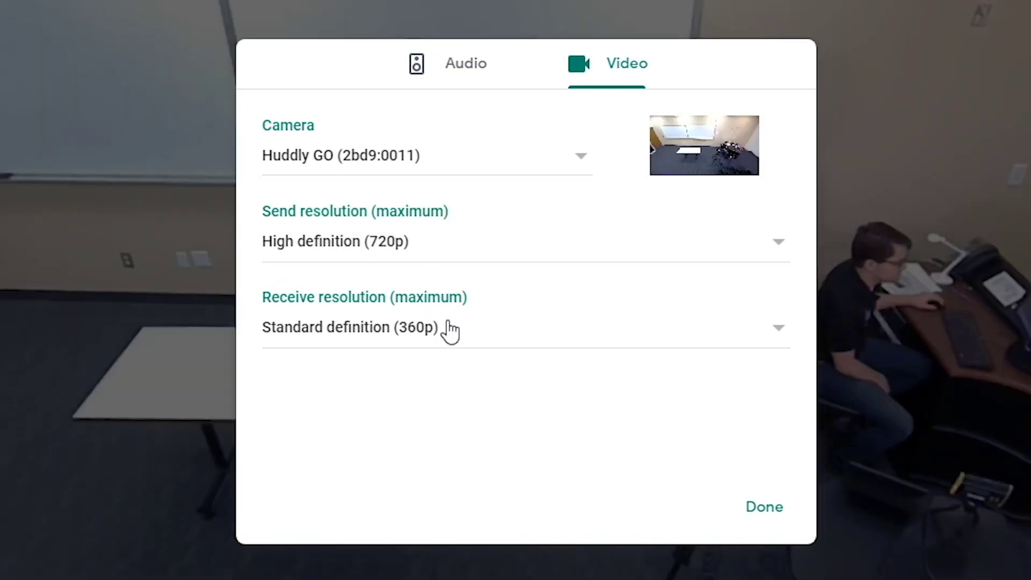
left_click(451, 329)
left_click(455, 293)
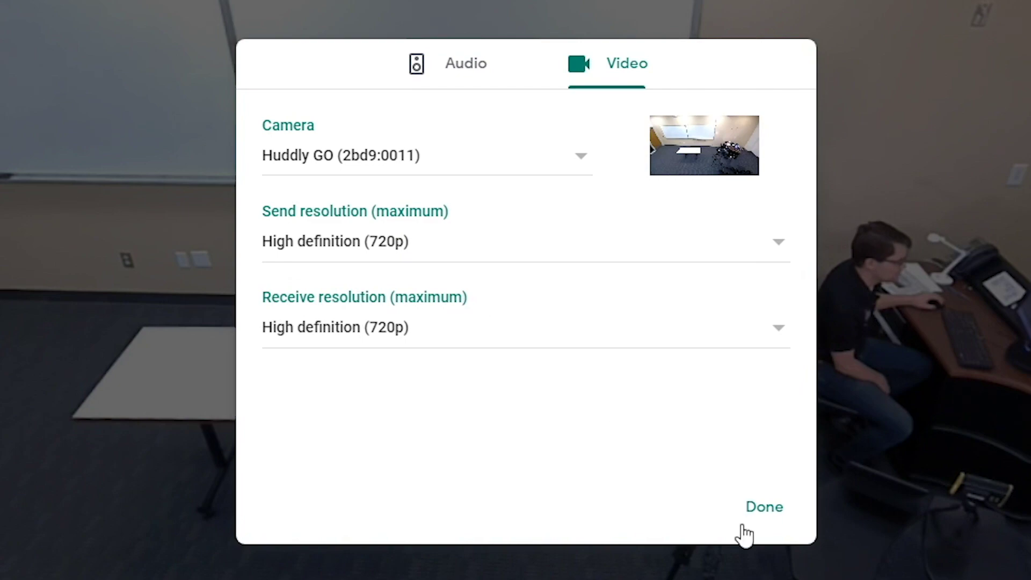
left_click(765, 507)
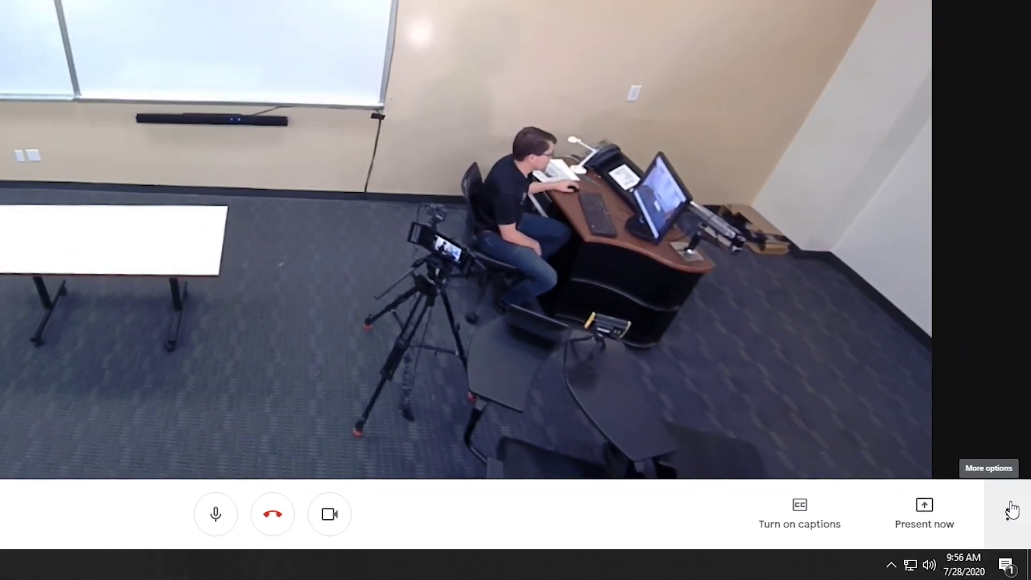
Switch the Meet camera in Video settings to the Document Camera (04fc:2680)
left_click(1014, 534)
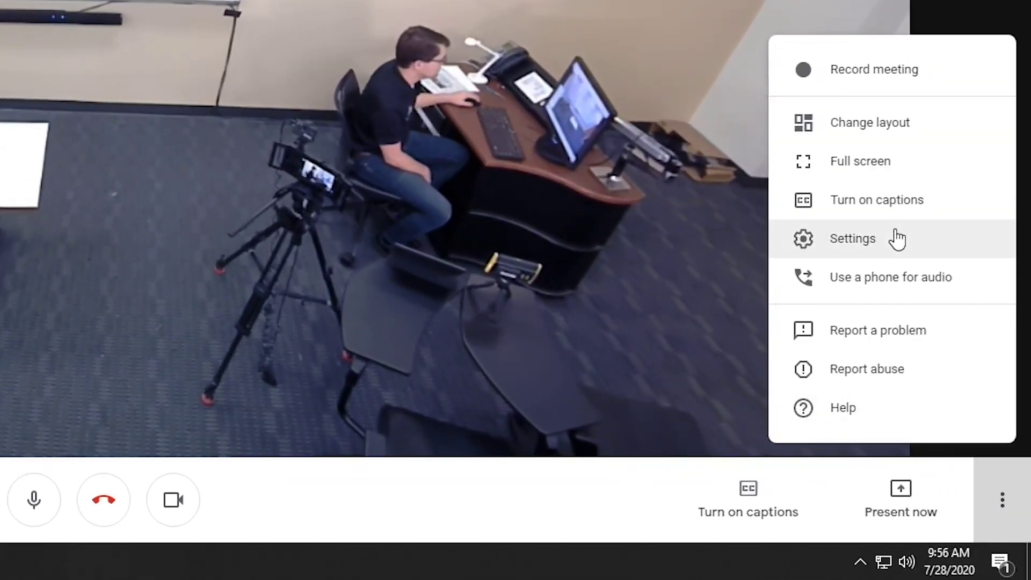
left_click(893, 237)
left_click(587, 64)
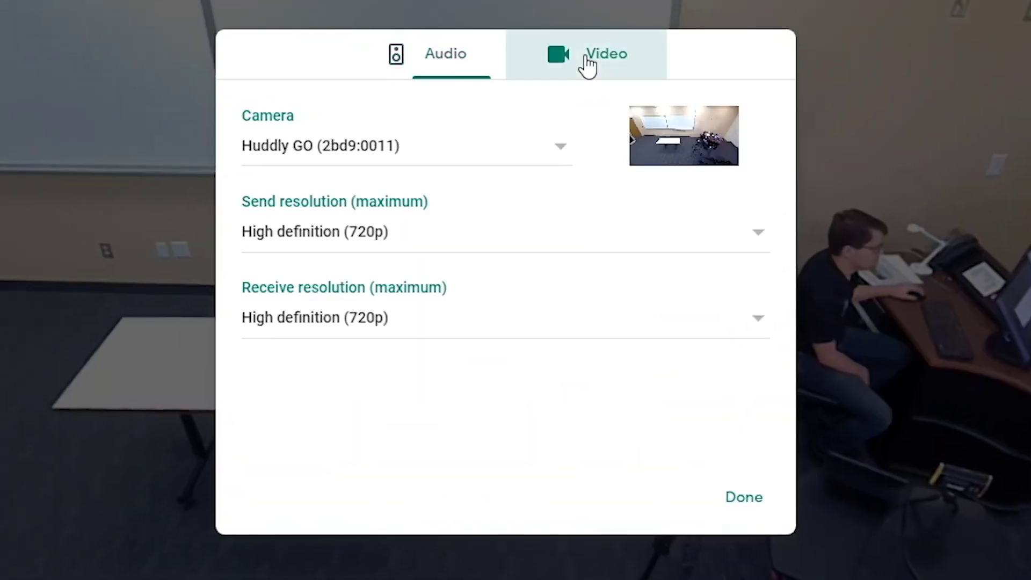
left_click(322, 156)
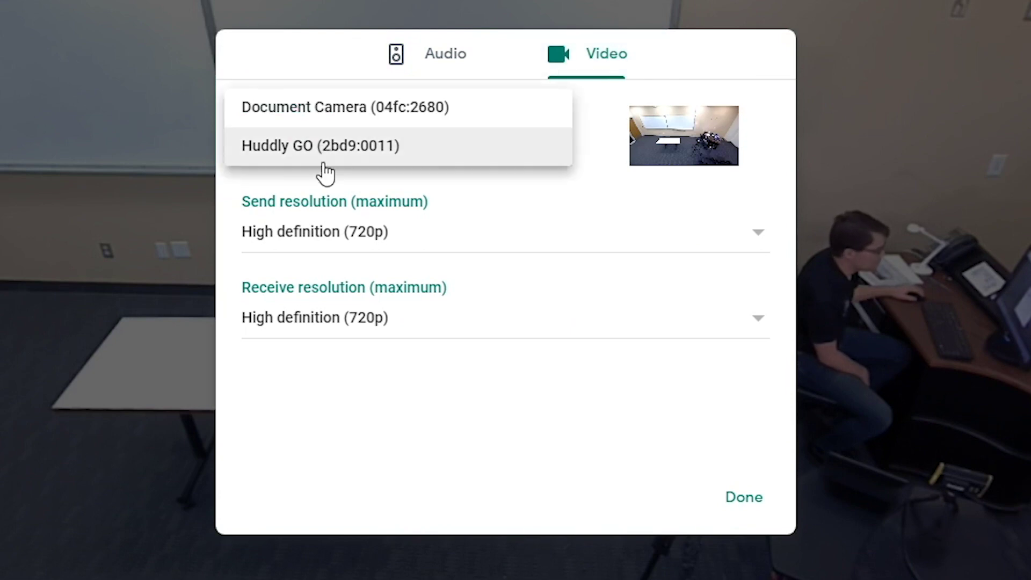
left_click(368, 102)
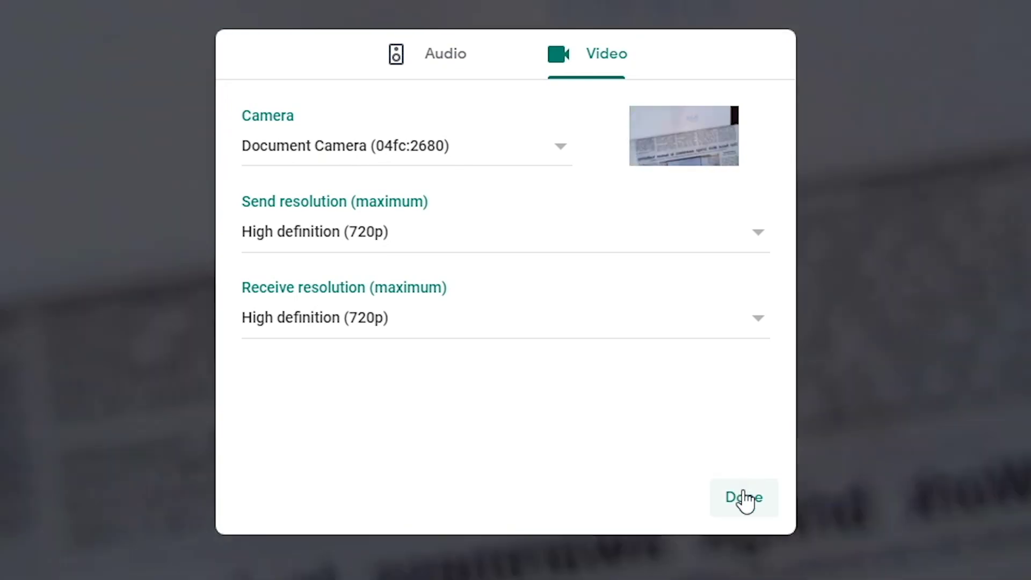
left_click(745, 497)
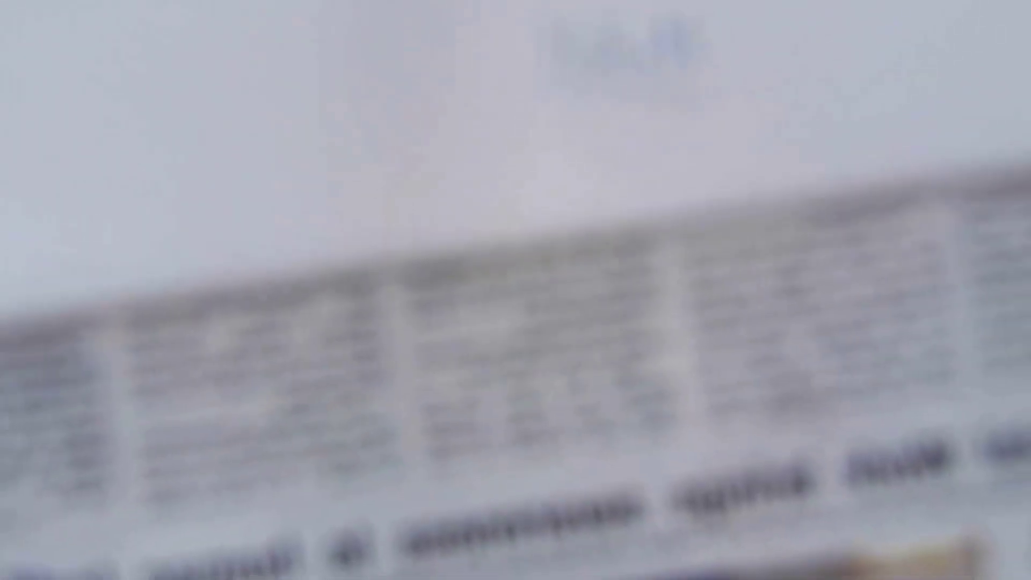